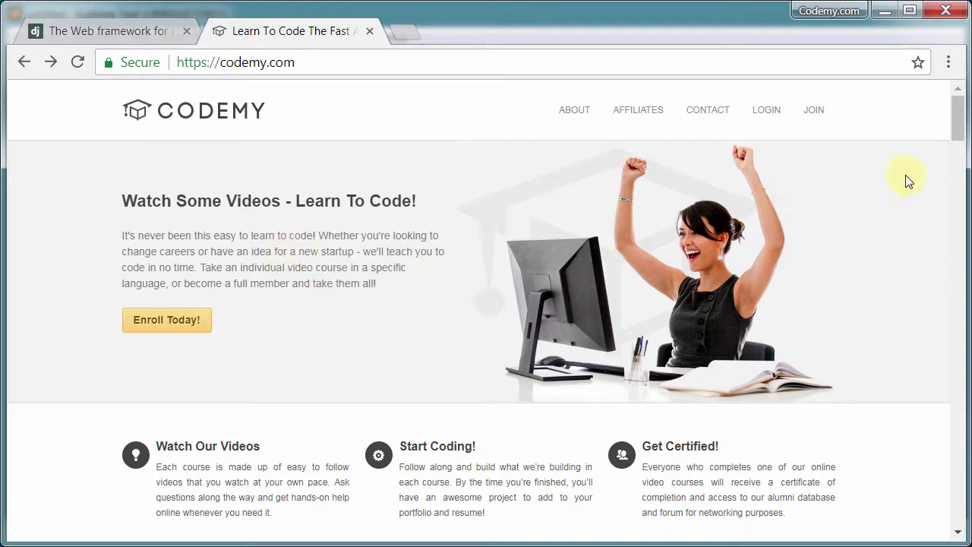
Step: On Codemy, pick the Total Membership plan and apply a discount code to the order
left_click_drag(958, 129, 956, 271)
left_click(191, 326)
scroll(473, 386, "down", 8)
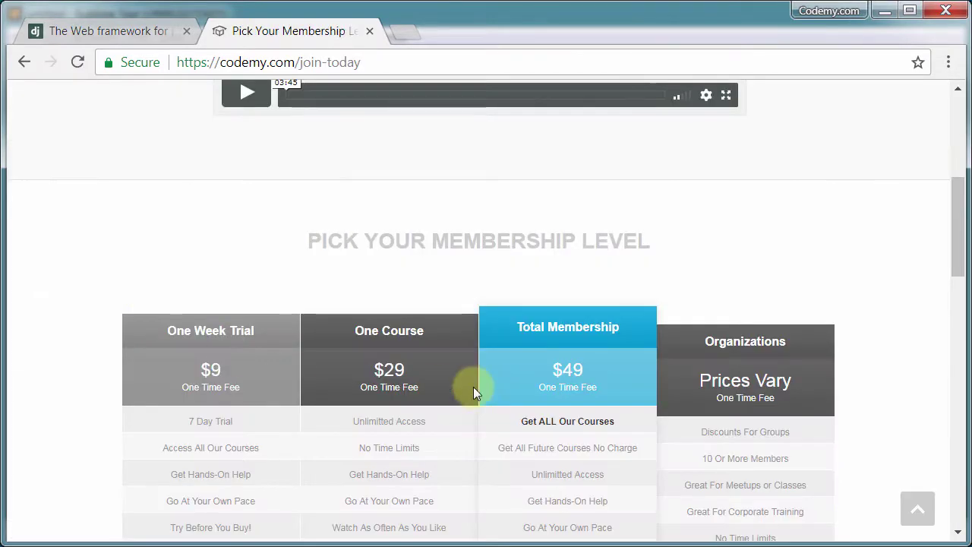
left_click(589, 459)
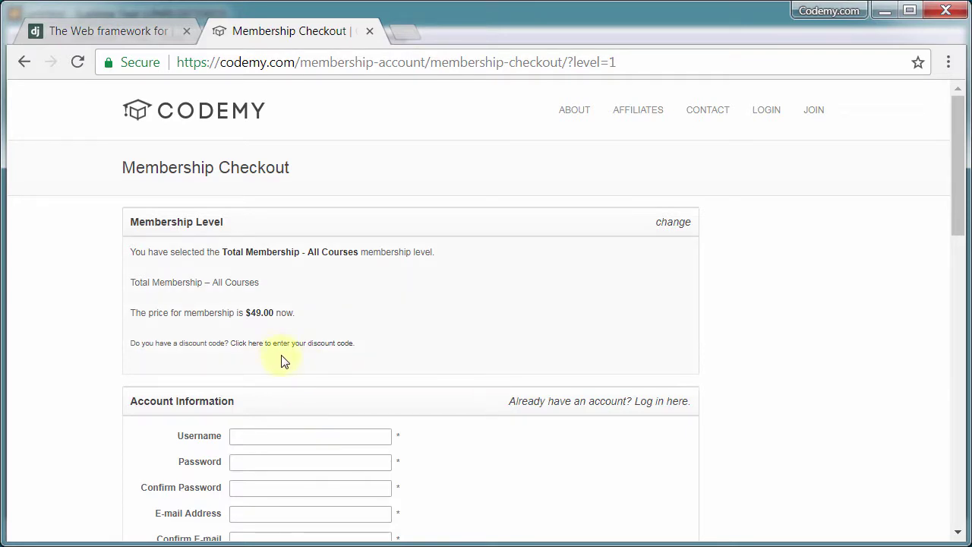
left_click(300, 343)
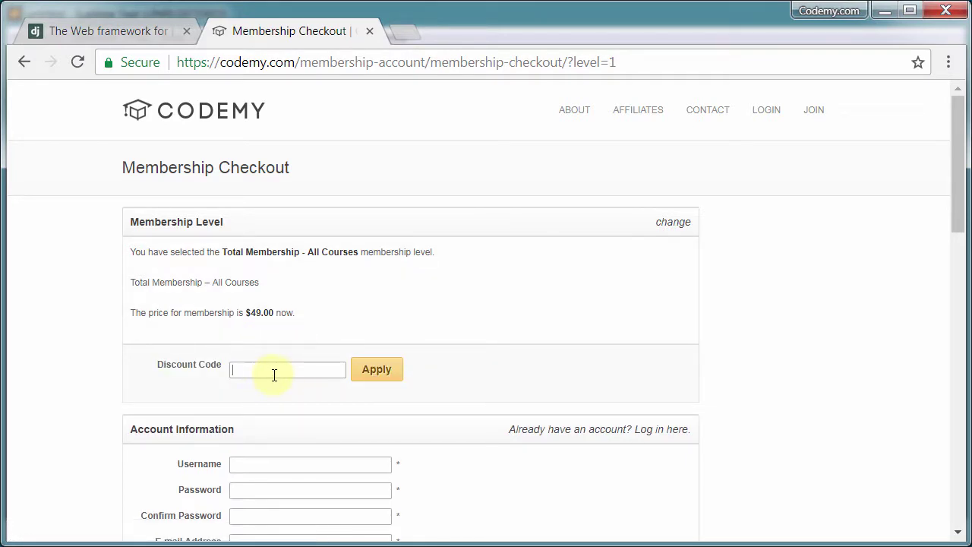
type("supercoder")
left_click(395, 375)
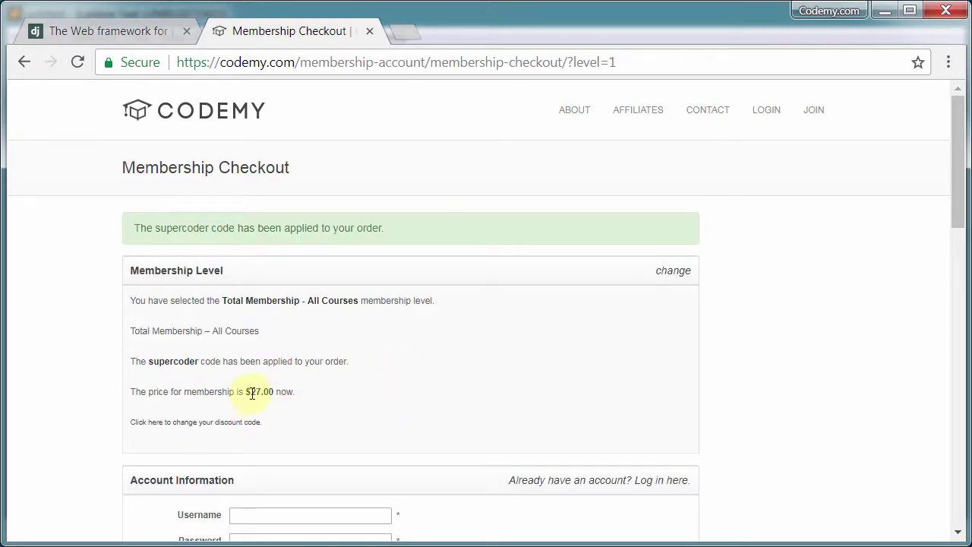
Step: Scroll through the order page, then return to the Codemy home page
left_click_drag(250, 390, 262, 390)
scroll(282, 381, "down", 1)
scroll(282, 381, "down", 4)
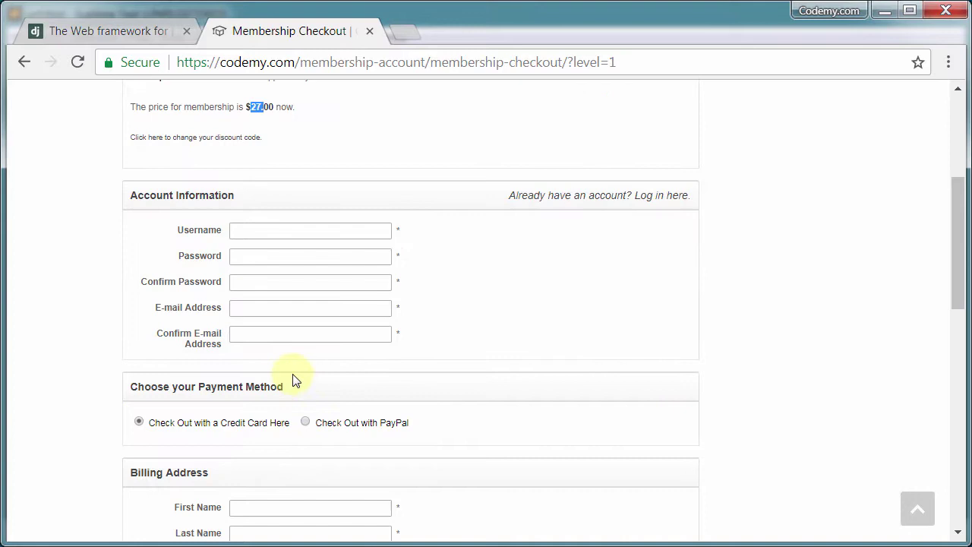
scroll(321, 354, "down", 2)
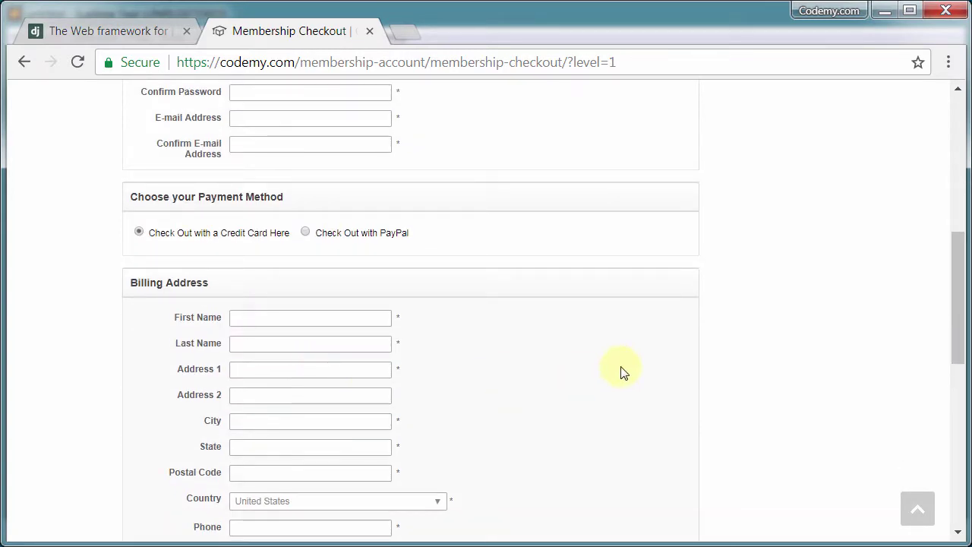
scroll(663, 347, "up", 8)
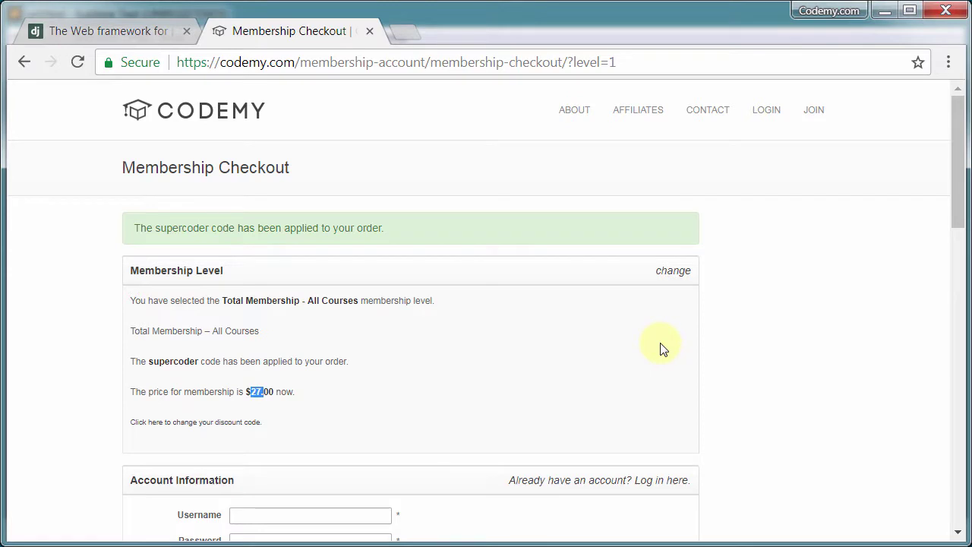
left_click(195, 126)
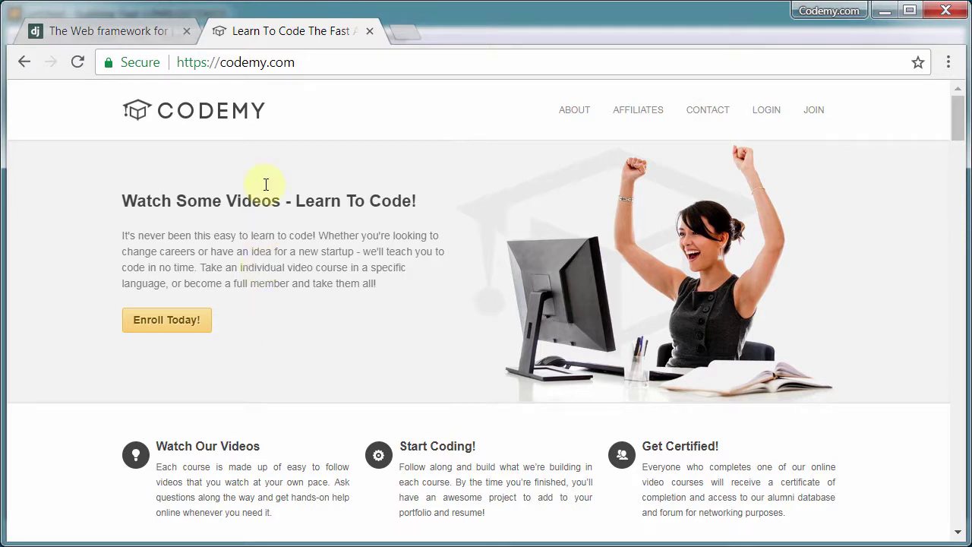
Step: Load python.org in the address bar and show its Downloads menu
left_click(361, 55)
left_click(250, 59)
left_click_drag(311, 65, 260, 65)
key("ctrl+a")
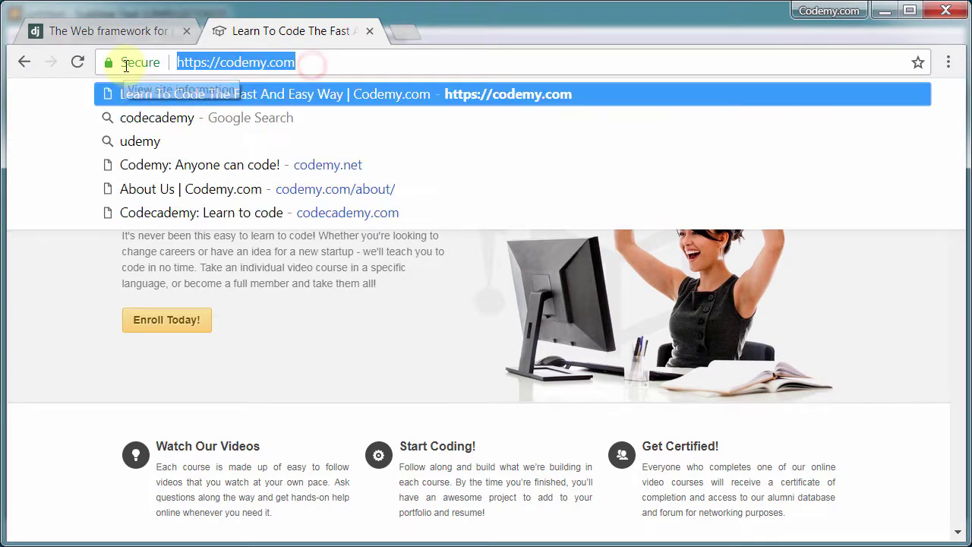
type("python.org")
key("Return")
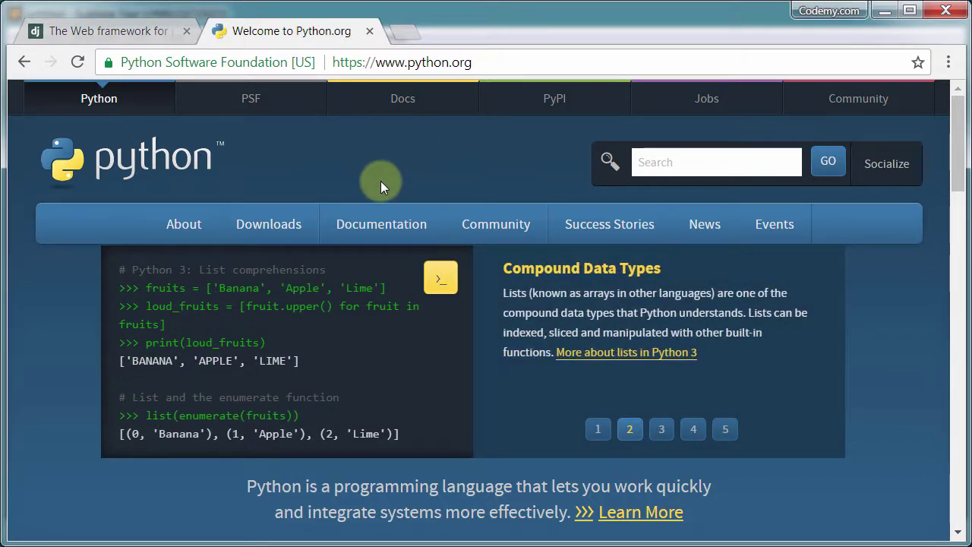
mouse_move(282, 220)
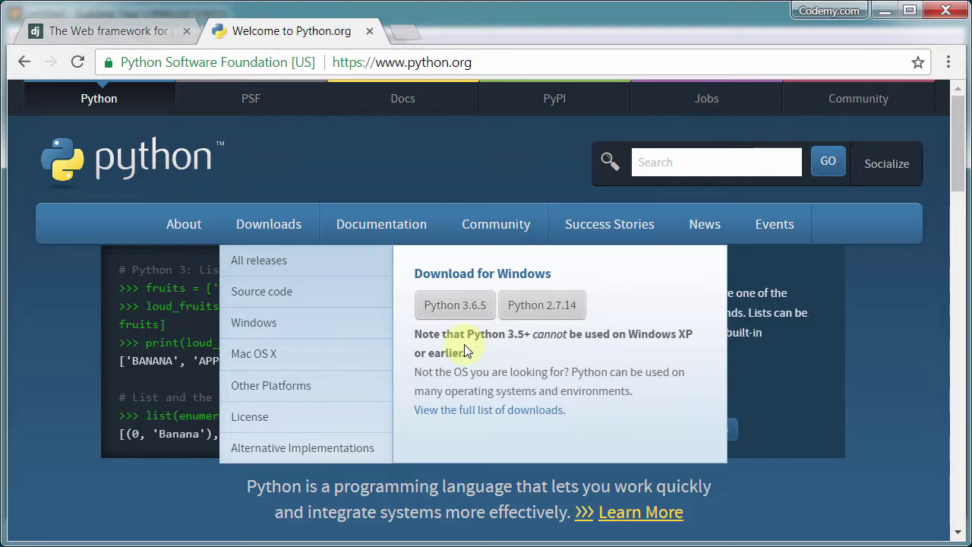
Step: Download the Python 3.6.5 Windows installer, saving python-3.6.5.exe to the Desktop
left_click(452, 307)
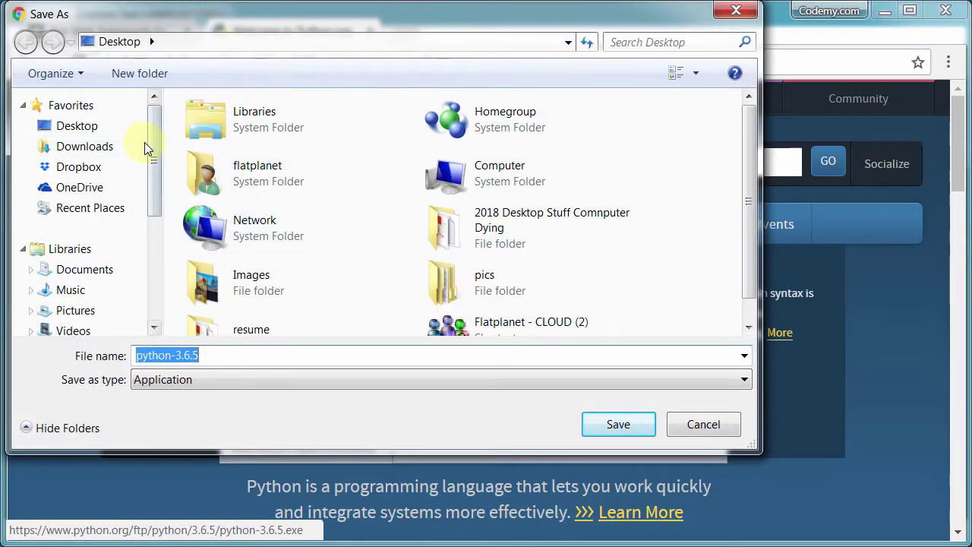
left_click(618, 424)
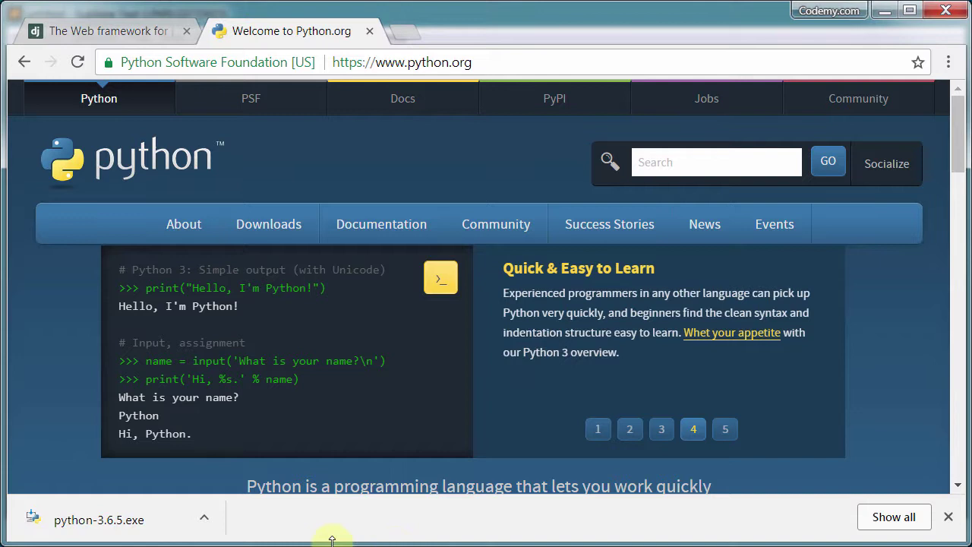
Step: Run python-3.6.5.exe past the security warning and enable Add Python 3.6 to PATH
left_click(124, 524)
left_click(578, 334)
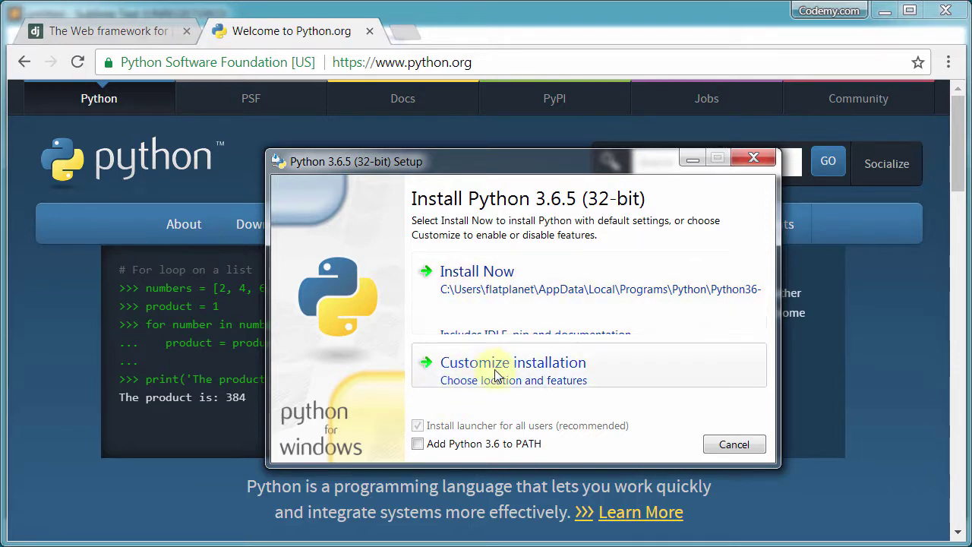
left_click(417, 446)
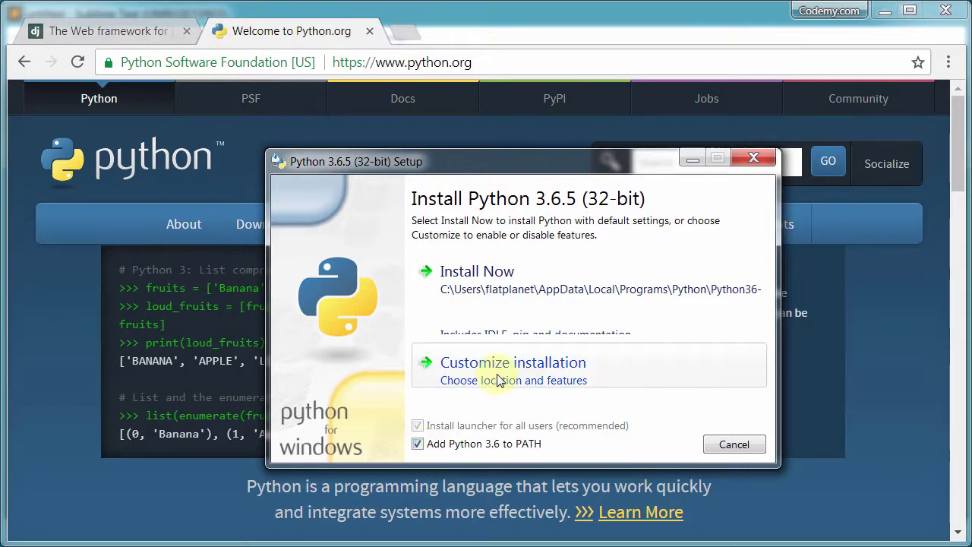
Step: Choose Customize installation, keeping pip and Documentation enabled among the optional features
left_click(470, 371)
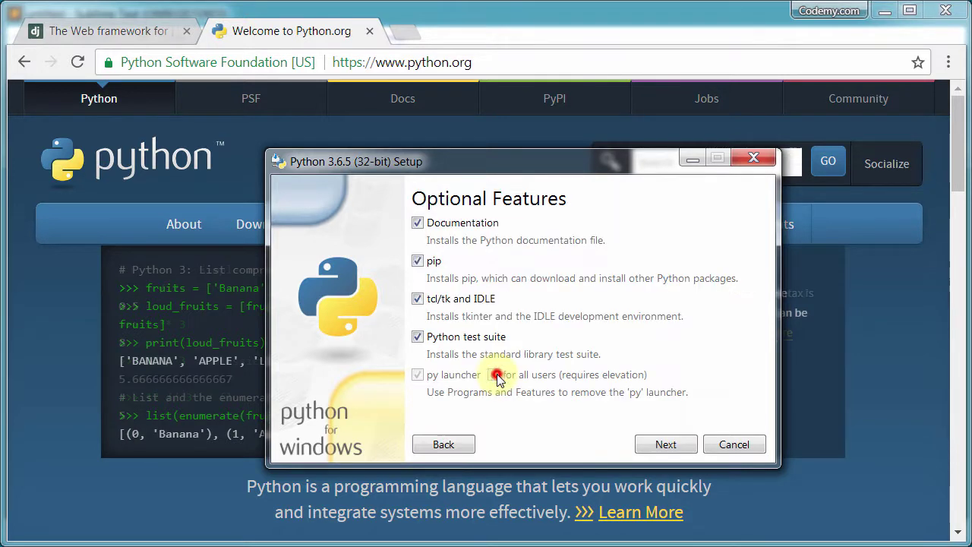
left_click(416, 262)
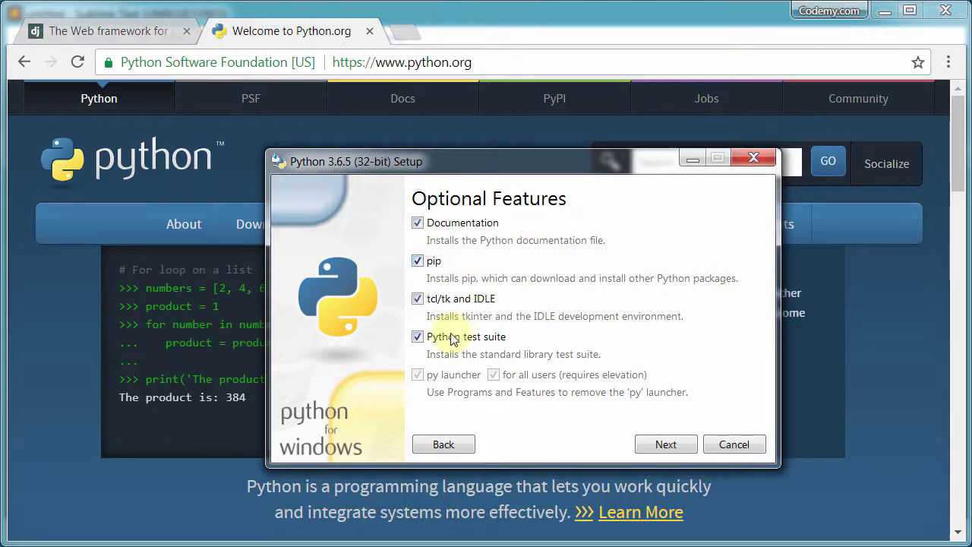
left_click(417, 224)
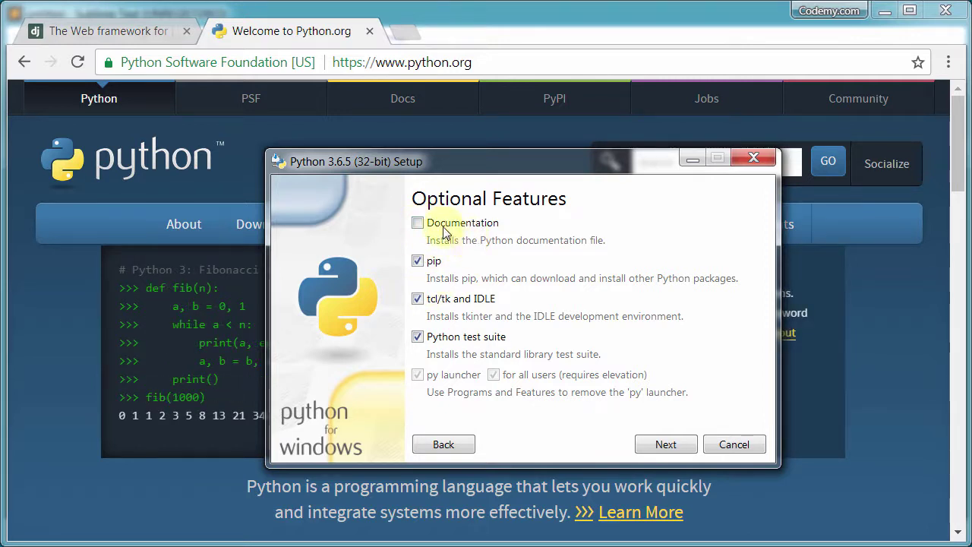
left_click(423, 227)
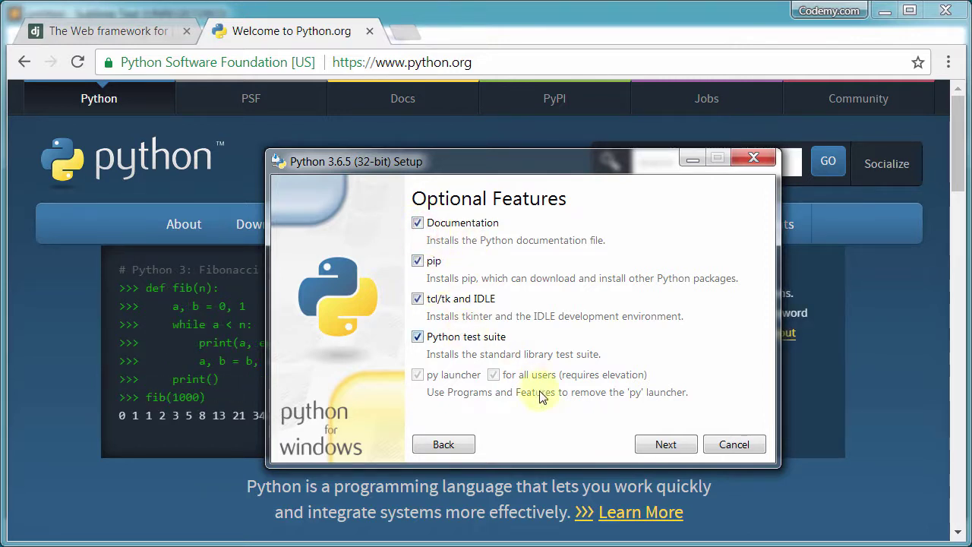
Step: On Advanced Options, enable Install for all users and start the installation
left_click(641, 445)
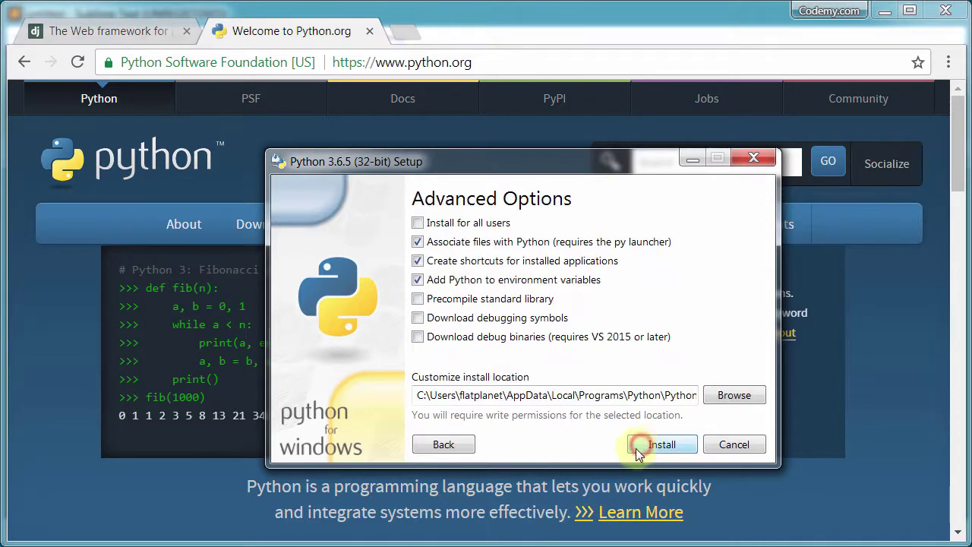
left_click(419, 224)
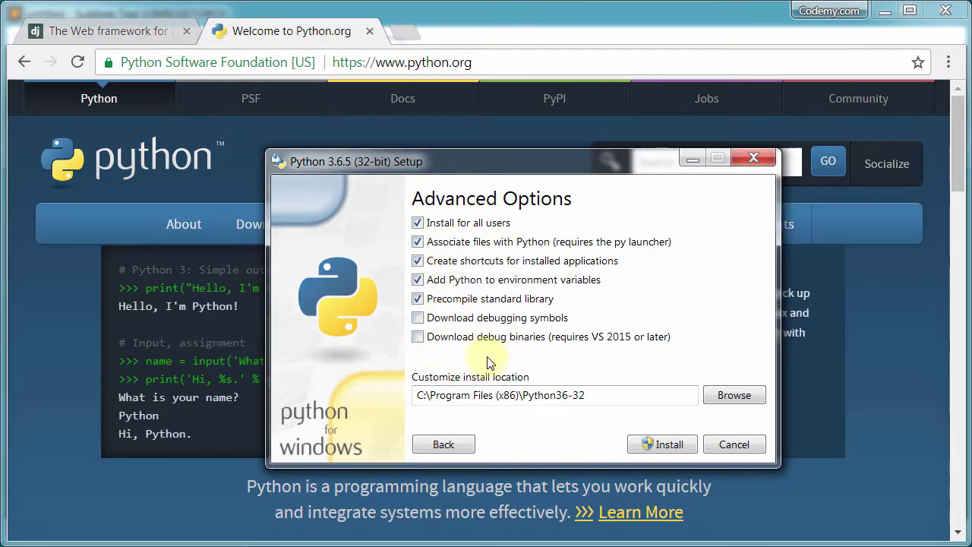
left_click(652, 446)
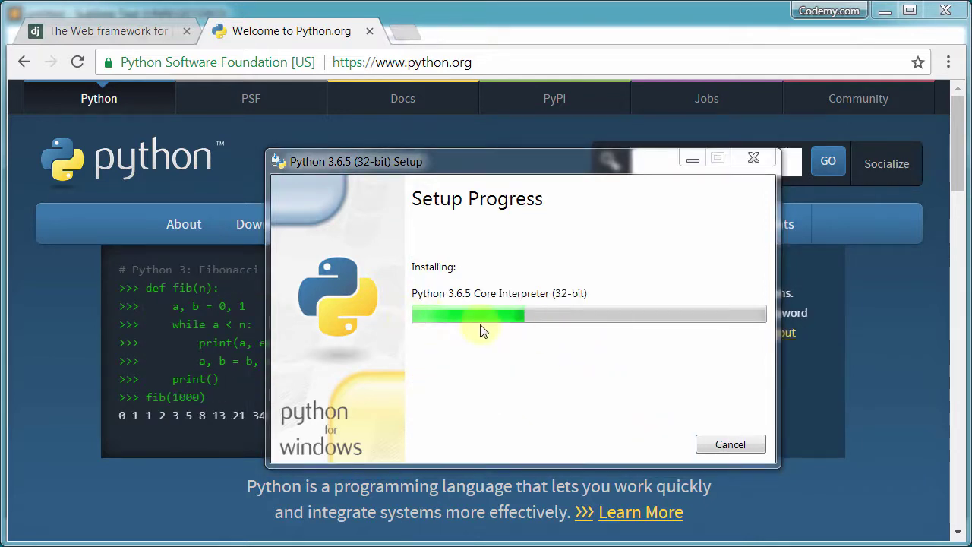